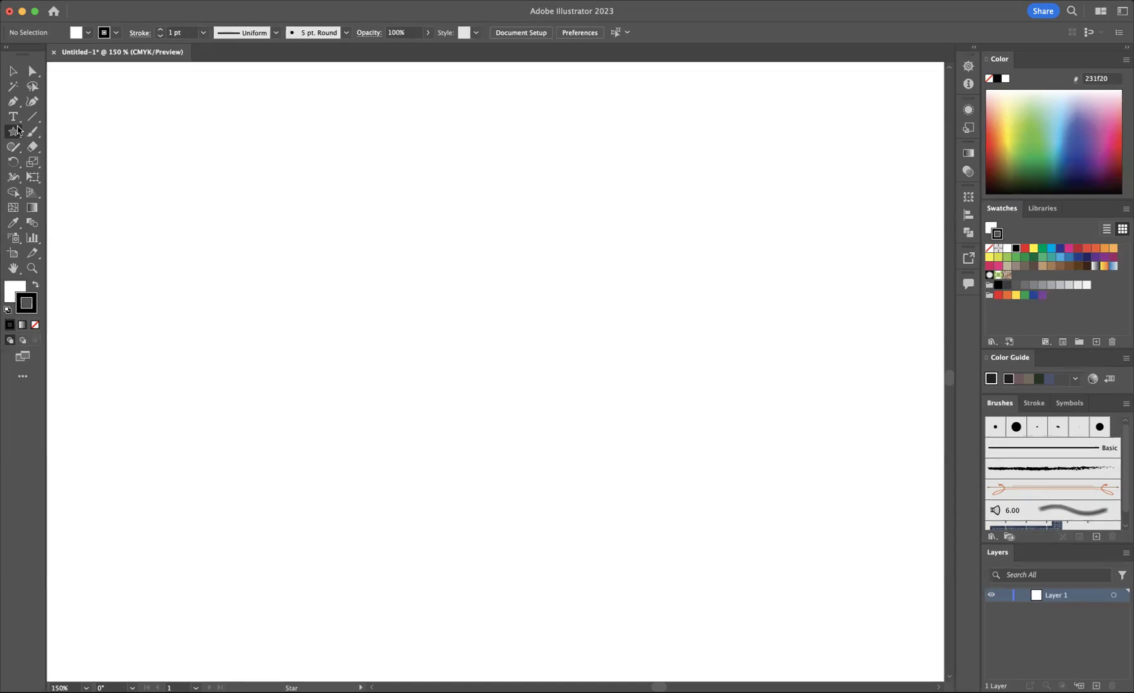
Undo the first star and redraw a larger five-point star, about 187 by 178 pt.
{"action": "left_click_drag", "start_coordinate": [484, 353], "coordinate": [594, 409]}
{"action": "key", "text": "super+z"}
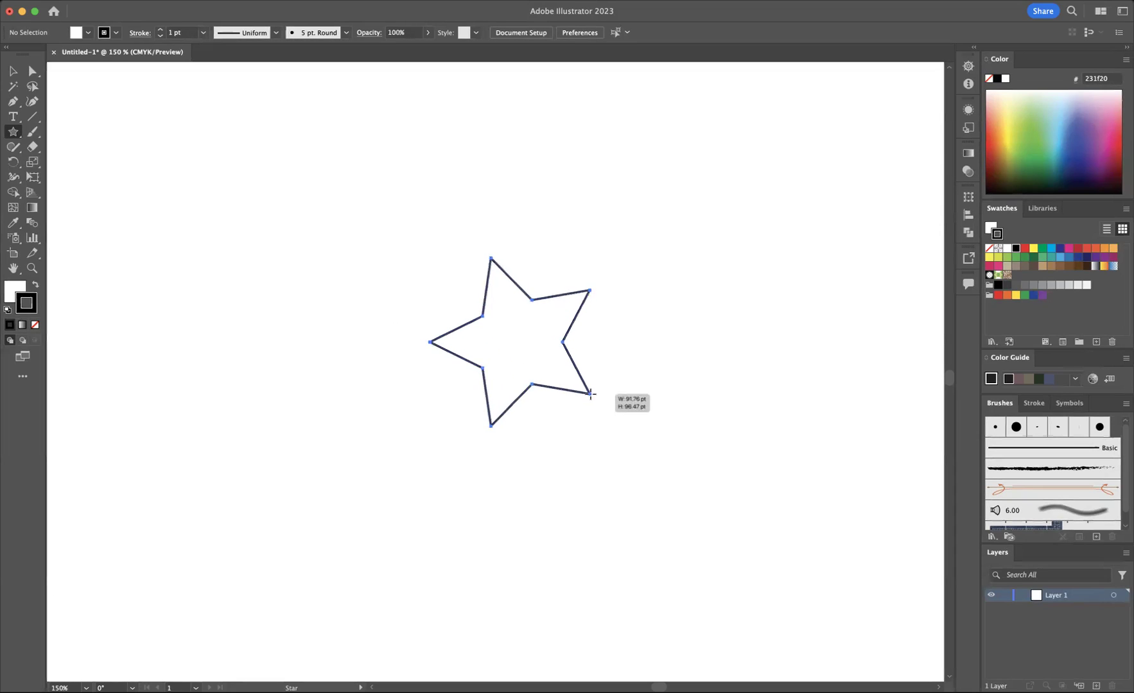
{"action": "mouse_move", "coordinate": [590, 395]}
{"action": "left_mouse_down"}
{"action": "mouse_move", "coordinate": [658, 421]}
{"action": "mouse_move", "coordinate": [592, 396]}
{"action": "mouse_move", "coordinate": [690, 414]}
{"action": "mouse_move", "coordinate": [609, 339]}
{"action": "mouse_move", "coordinate": [589, 377]}
{"action": "mouse_move", "coordinate": [646, 449]}
{"action": "mouse_move", "coordinate": [588, 430]}
{"action": "mouse_move", "coordinate": [663, 488]}
{"action": "mouse_move", "coordinate": [581, 427]}
{"action": "mouse_move", "coordinate": [655, 459]}
{"action": "mouse_move", "coordinate": [613, 444]}
{"action": "left_mouse_up"}
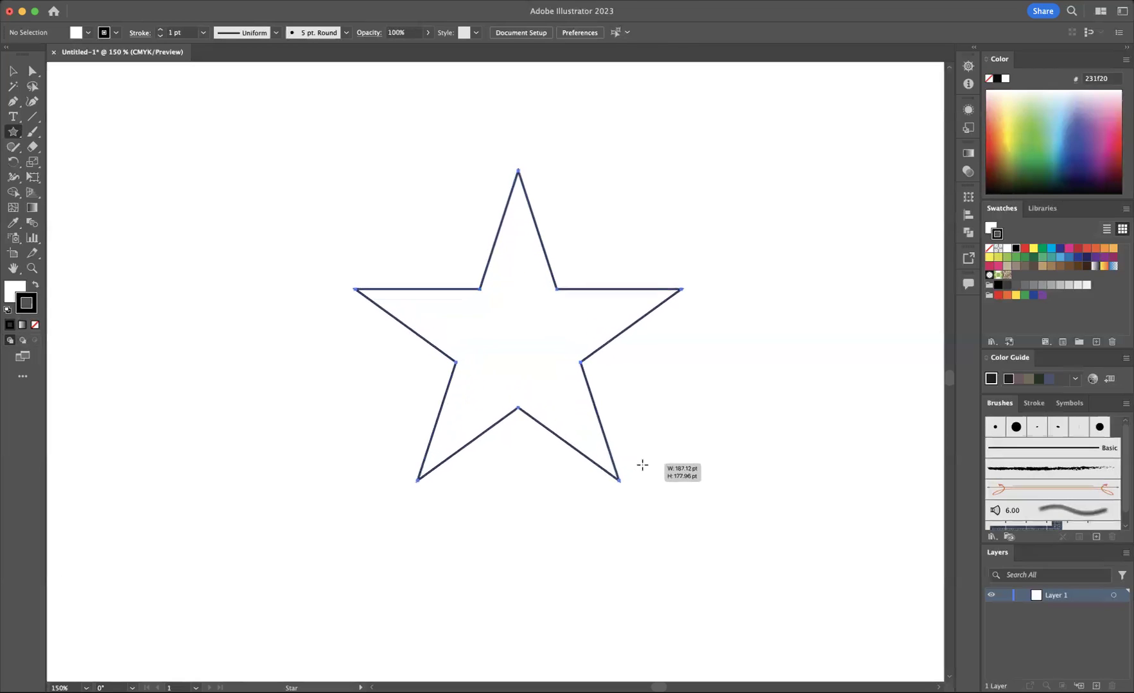
Keep enlarging the star while raising its point count with the arrow keys into a 190 pt starburst.
{"action": "mouse_move", "coordinate": [619, 458]}
{"action": "left_mouse_down"}
{"action": "mouse_move", "coordinate": [678, 490]}
{"action": "mouse_move", "coordinate": [614, 449]}
{"action": "mouse_move", "coordinate": [663, 486]}
{"action": "mouse_move", "coordinate": [634, 476]}
{"action": "left_mouse_up"}
{"action": "key", "text": "Up"}
{"action": "key", "text": "Up"}
{"action": "key", "text": "Up"}
{"action": "key", "text": "Up"}
{"action": "key", "text": "Up"}
{"action": "key", "text": "Up"}
{"action": "key", "text": "Up"}
{"action": "key", "text": "Up"}
{"action": "key", "text": "Up"}
{"action": "key", "text": "Up"}
{"action": "key", "text": "Up"}
{"action": "key", "text": "Up"}
{"action": "key", "text": "Up"}
{"action": "key", "text": "Up"}
{"action": "key", "text": "Up"}
{"action": "key", "text": "Up"}
{"action": "key", "text": "Up"}
{"action": "key", "text": "Up"}
{"action": "key", "text": "Up"}
{"action": "key", "text": "Up"}
{"action": "key", "text": "Up"}
{"action": "key", "text": "Up"}
{"action": "key", "text": "Up"}
{"action": "key", "text": "Up"}
{"action": "key", "text": "Up"}
{"action": "key", "text": "Up"}
{"action": "key", "text": "Up"}
{"action": "key", "text": "Up"}
{"action": "key", "text": "Up"}
{"action": "key", "text": "Up"}
{"action": "key", "text": "Down"}
{"action": "key", "text": "Down"}
{"action": "key", "text": "Down"}
{"action": "key", "text": "Down"}
{"action": "key", "text": "Down"}
{"action": "key", "text": "Down"}
{"action": "key", "text": "Down"}
{"action": "key", "text": "Down"}
{"action": "key", "text": "Down"}
{"action": "key", "text": "Down"}
{"action": "key", "text": "Down"}
{"action": "key", "text": "Down"}
{"action": "key", "text": "Down"}
{"action": "key", "text": "Down"}
{"action": "key", "text": "Down"}
{"action": "key", "text": "Down"}
{"action": "key", "text": "Down"}
{"action": "key", "text": "Down"}
{"action": "key", "text": "Down"}
{"action": "key", "text": "Down"}
{"action": "key", "text": "Up"}
{"action": "key", "text": "Up"}
{"action": "key", "text": "Up"}
{"action": "key", "text": "Up"}
{"action": "key", "text": "Up"}
{"action": "key", "text": "Up"}
{"action": "key", "text": "Up"}
{"action": "key", "text": "Up"}
{"action": "key", "text": "Up"}
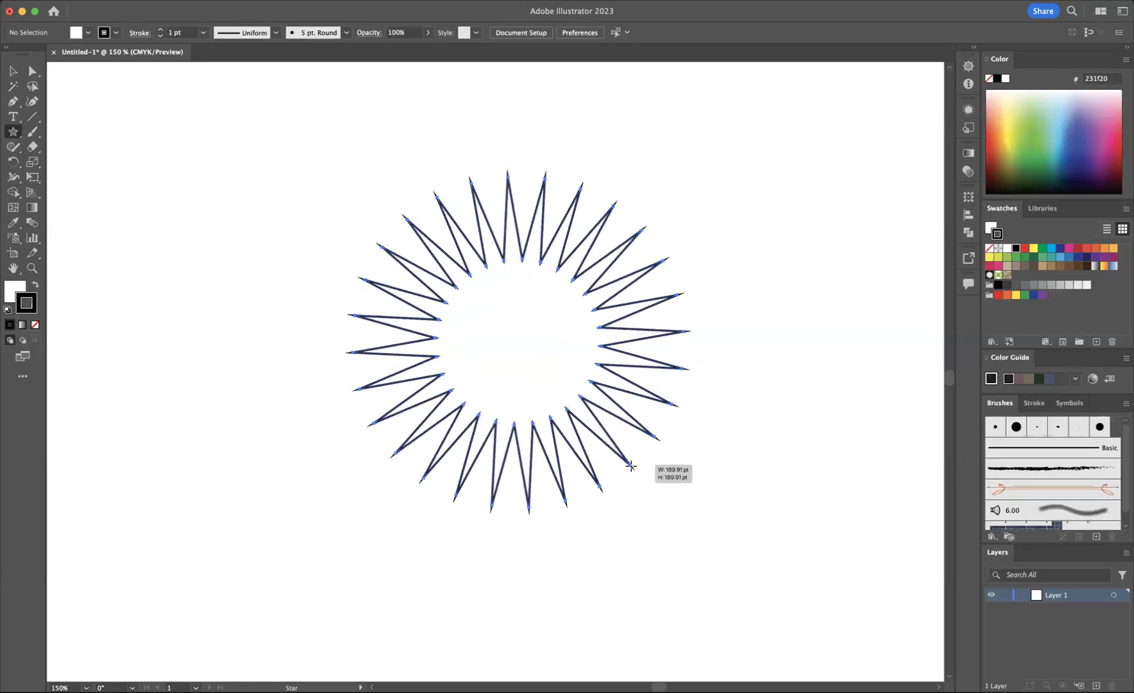
Fine-tune the starburst to 222.453 by 222.453 pt and release to finish the path.
{"action": "left_click_drag", "start_coordinate": [631, 467], "coordinate": [628, 465]}
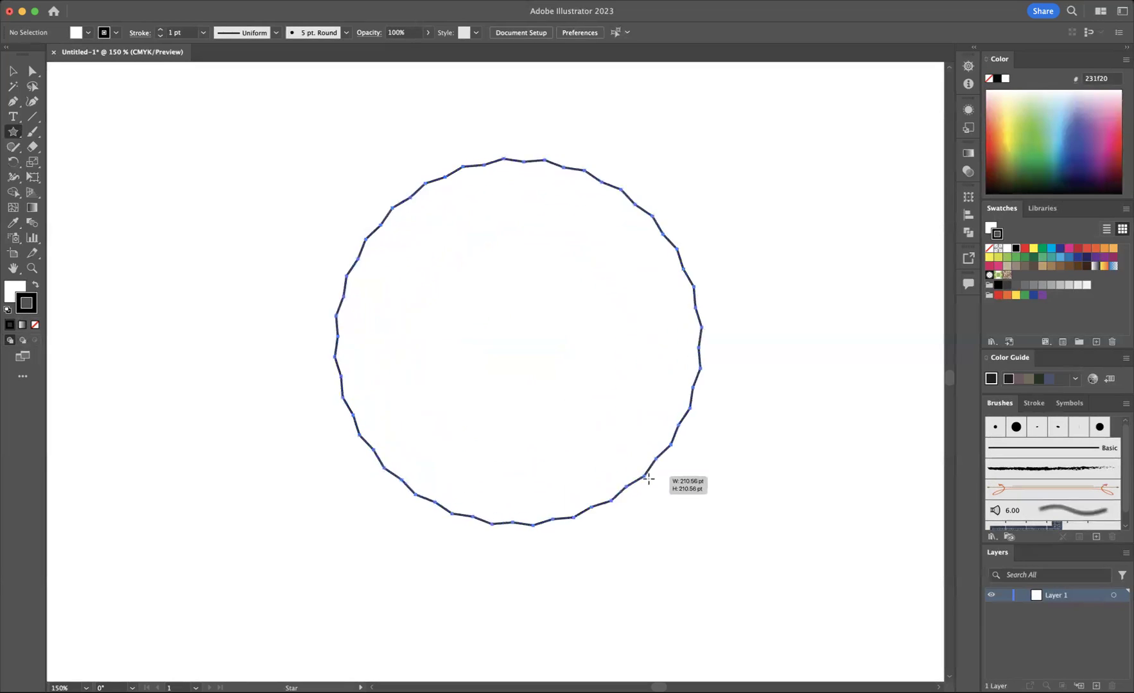
{"action": "left_click_drag", "start_coordinate": [653, 481], "coordinate": [636, 464]}
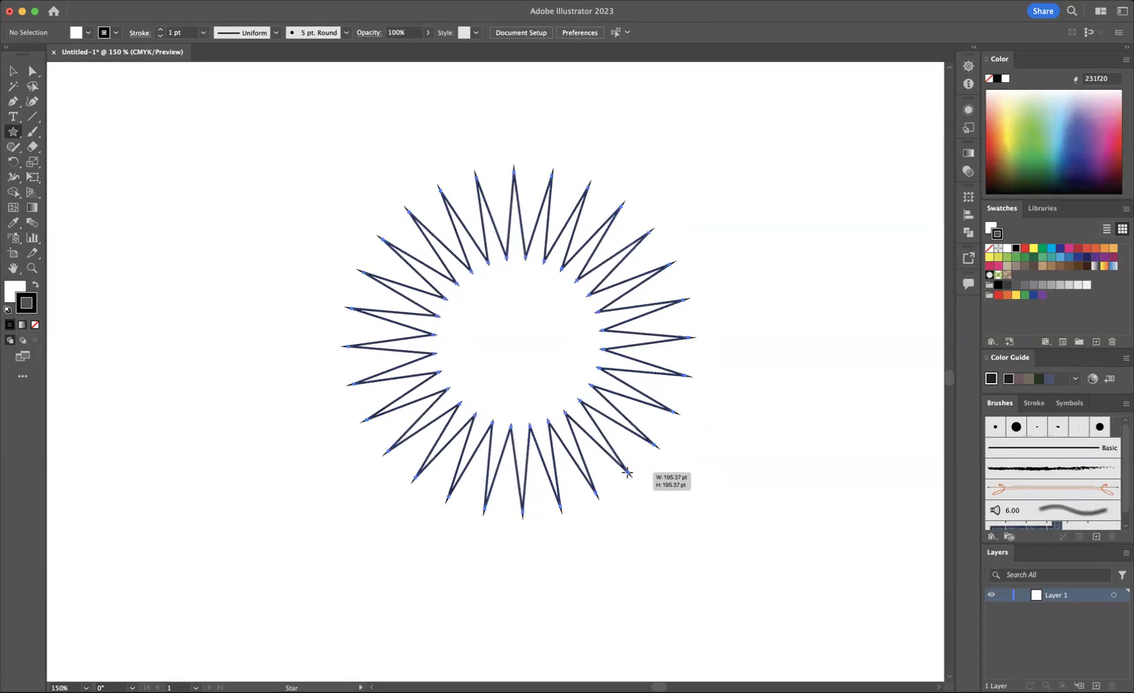
{"action": "left_click_drag", "start_coordinate": [626, 473], "coordinate": [657, 476]}
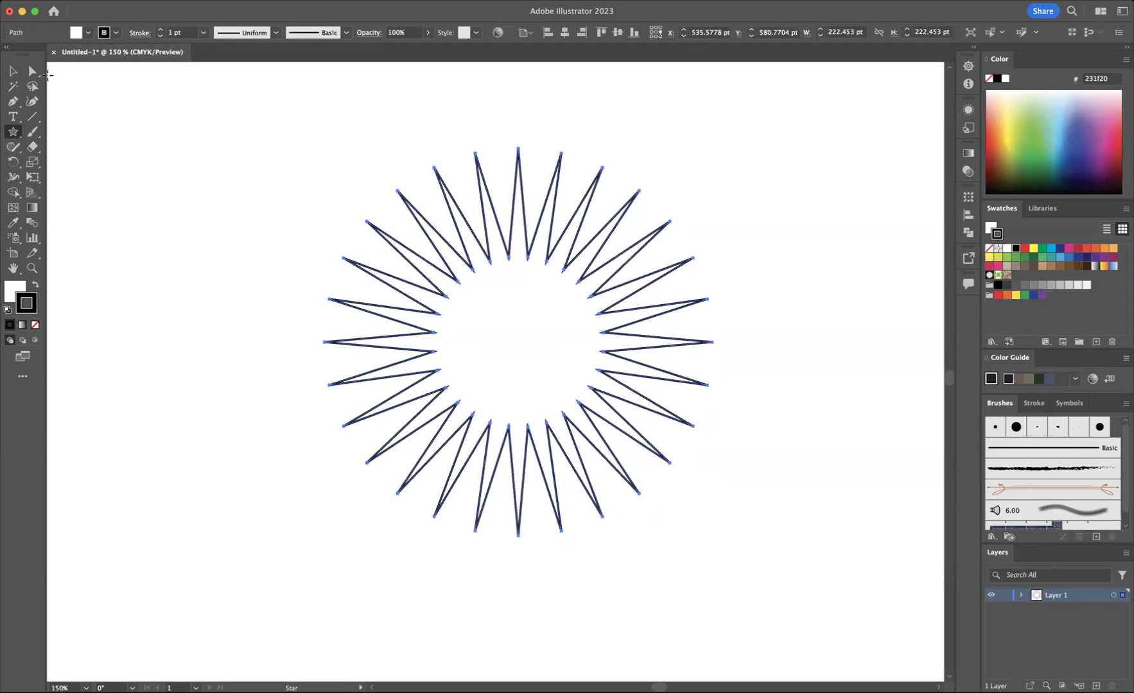
Move the starburst left and down, then swap fill and stroke to black fill with white stroke.
{"action": "left_click", "coordinate": [13, 70]}
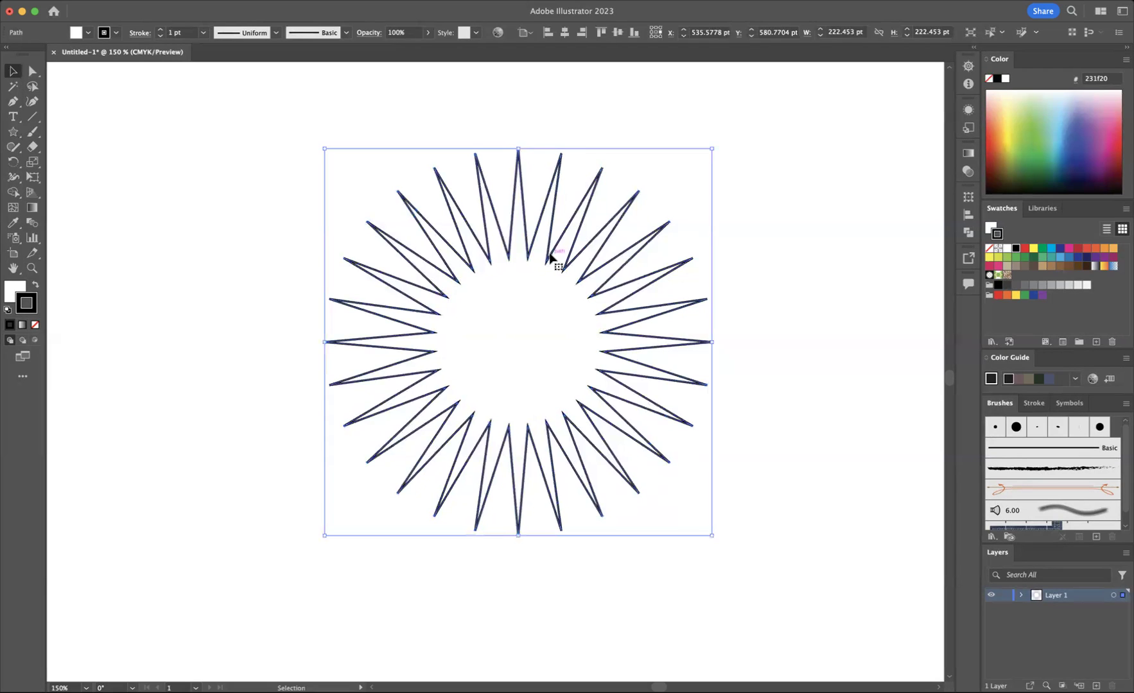
{"action": "left_click_drag", "start_coordinate": [546, 258], "coordinate": [536, 270]}
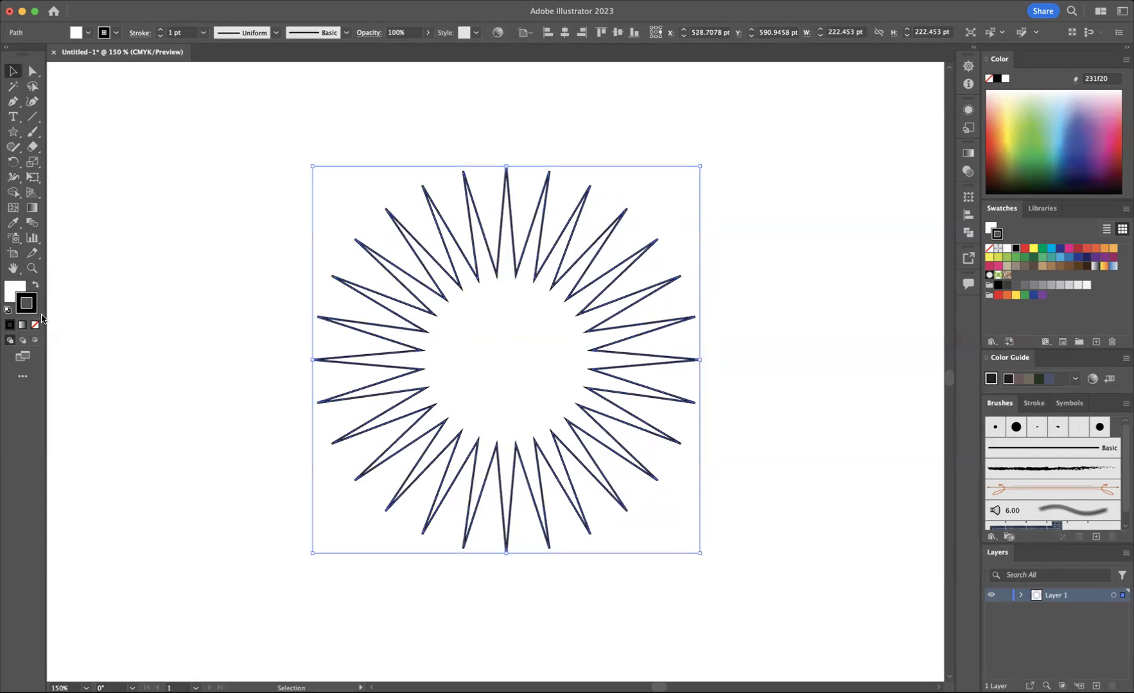
{"action": "left_click", "coordinate": [36, 287]}
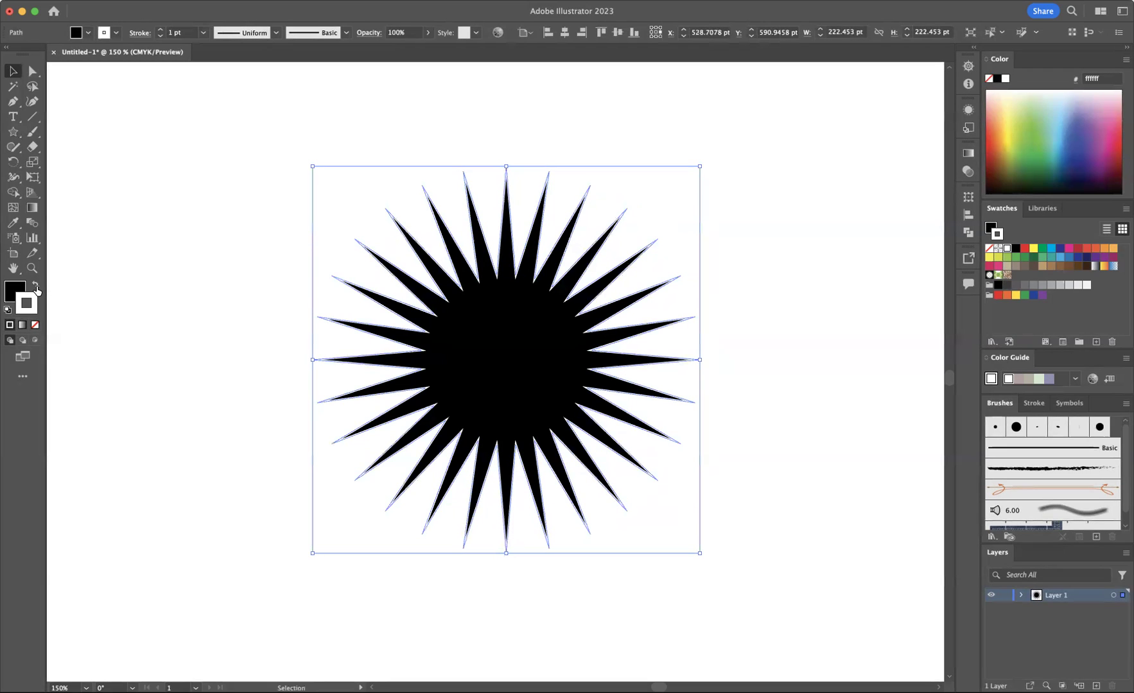
{"action": "left_click", "coordinate": [37, 289]}
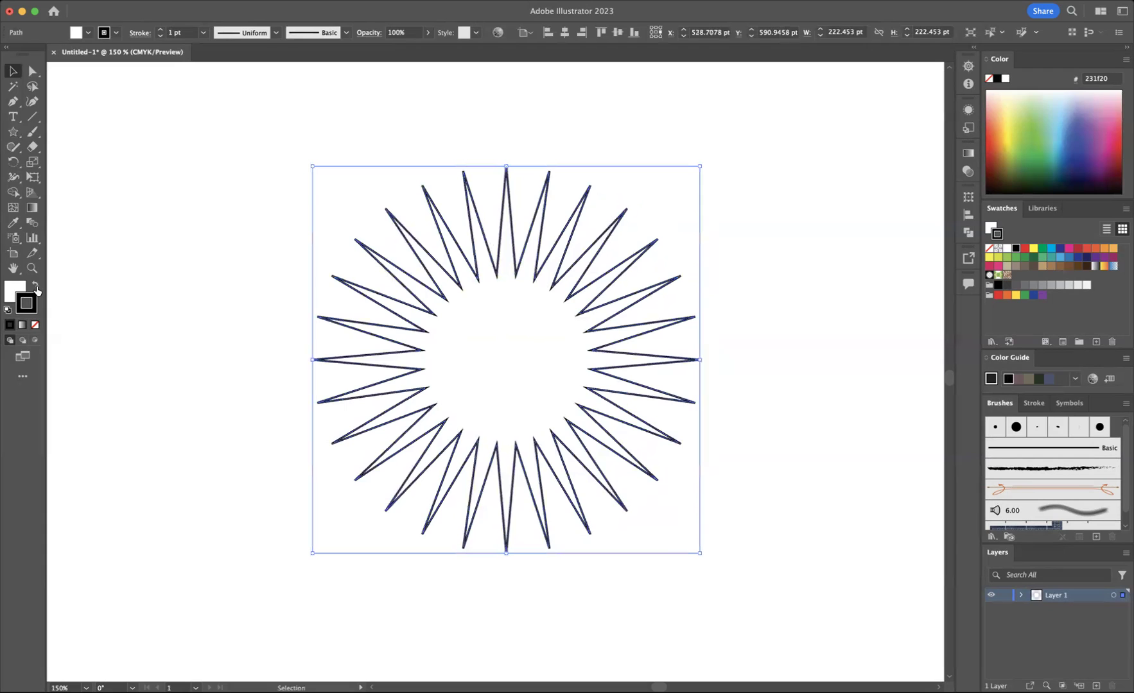
{"action": "left_click", "coordinate": [37, 290]}
{"action": "left_click", "coordinate": [36, 290]}
{"action": "left_click", "coordinate": [37, 290]}
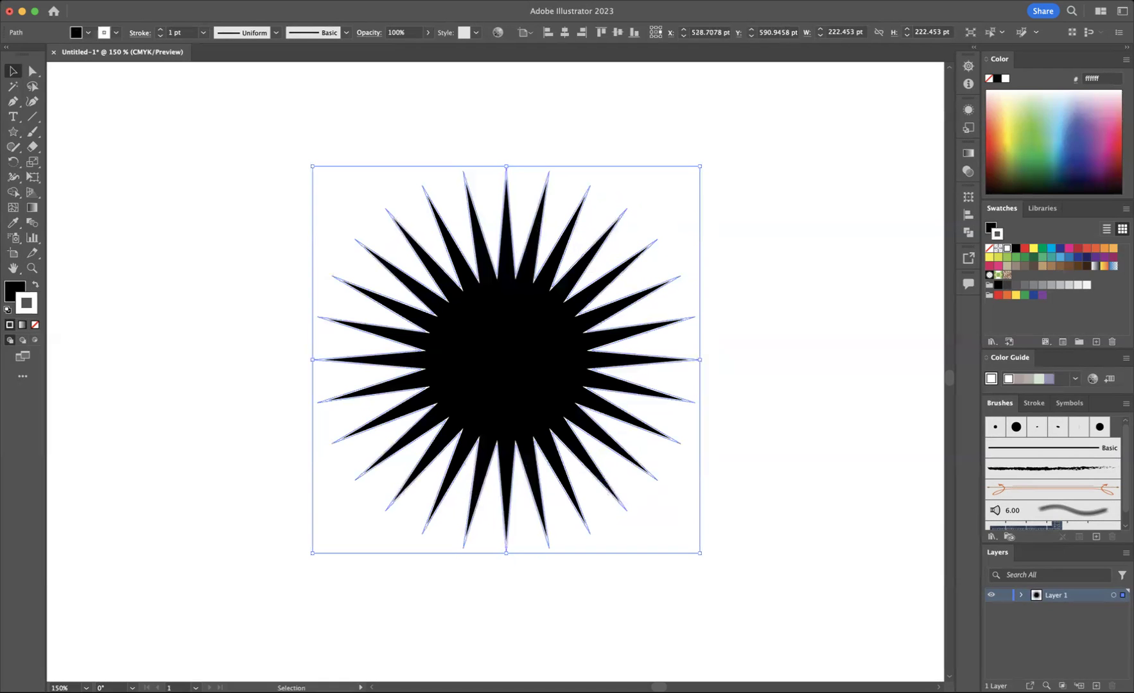
Reselect the starburst and delete it from the artboard.
{"action": "left_click", "coordinate": [549, 120]}
{"action": "left_click", "coordinate": [526, 338]}
{"action": "key", "text": "Delete"}
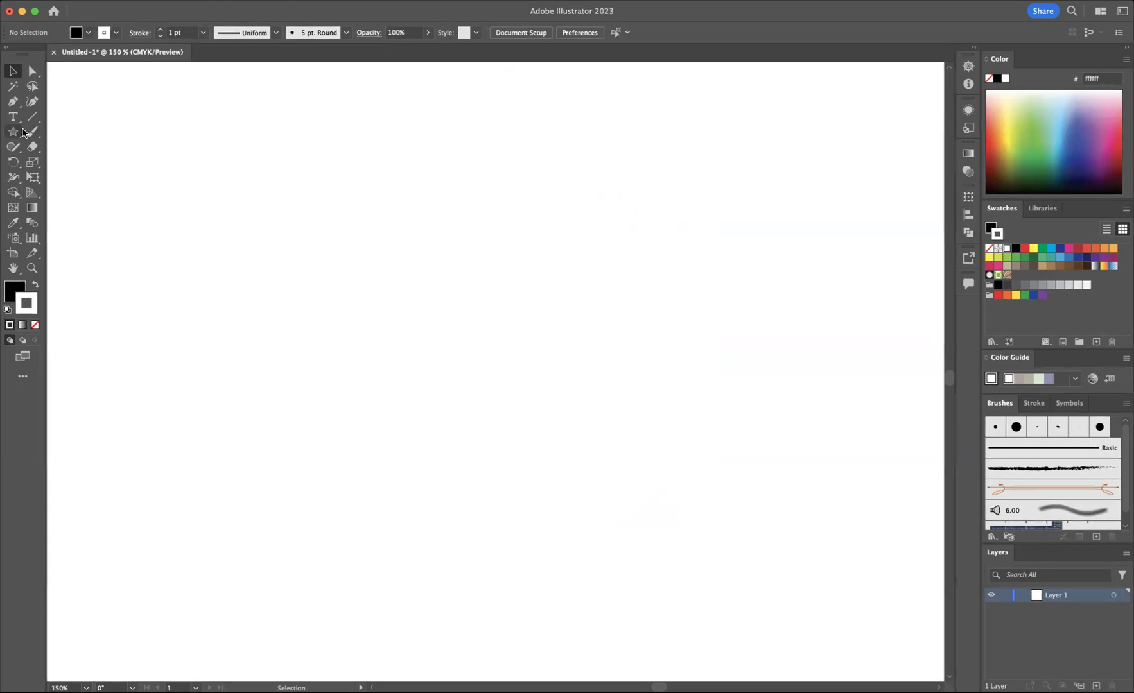
With the Star tool, open the Star dialog on the artboard and enter 15 points.
{"action": "left_click", "coordinate": [13, 131]}
{"action": "left_click", "coordinate": [488, 344]}
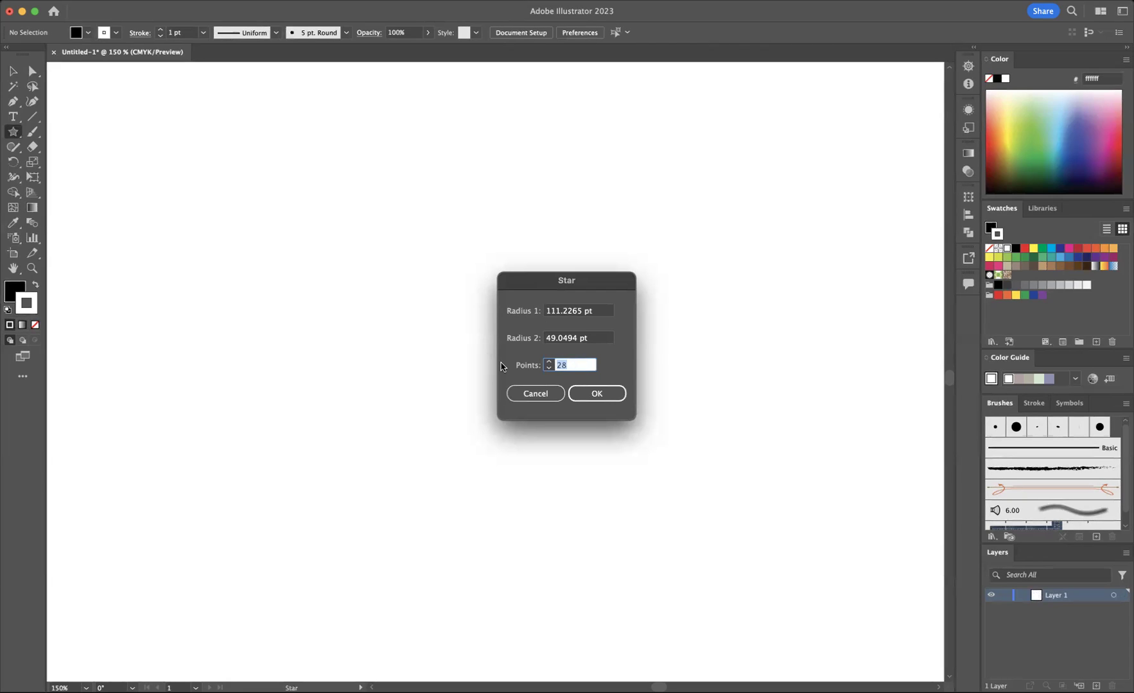
{"action": "type", "text": "15"}
Confirm the Star dialog to create the black 15-point star, 221.2344 by 220.0225 pt.
{"action": "left_click", "coordinate": [598, 392]}
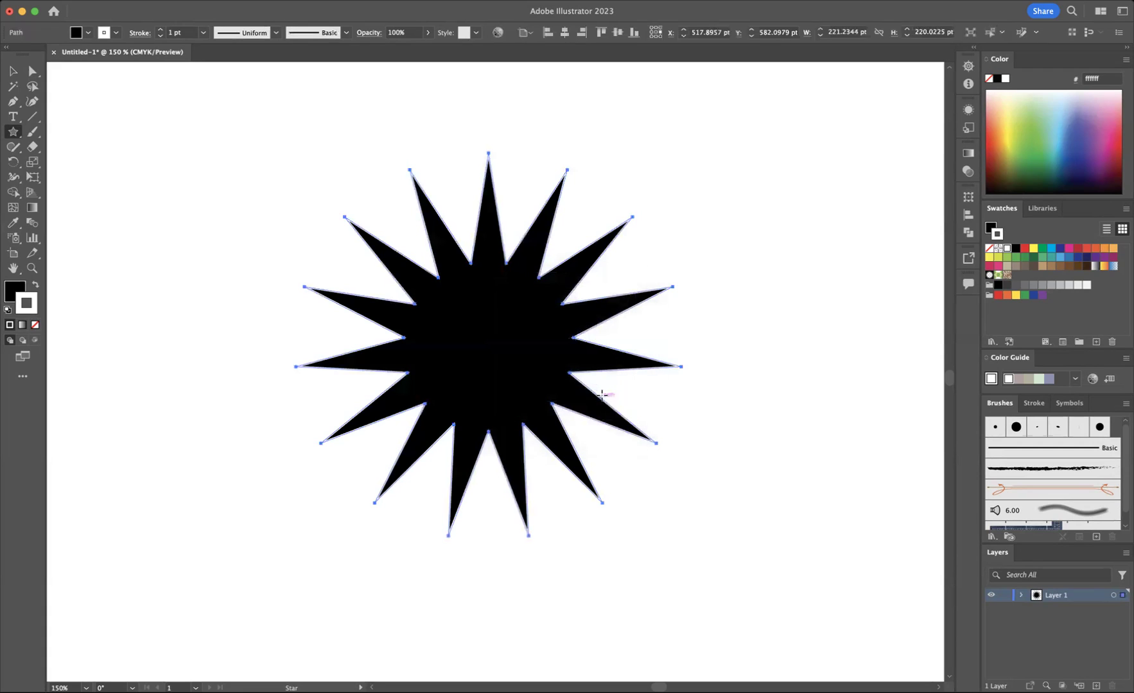